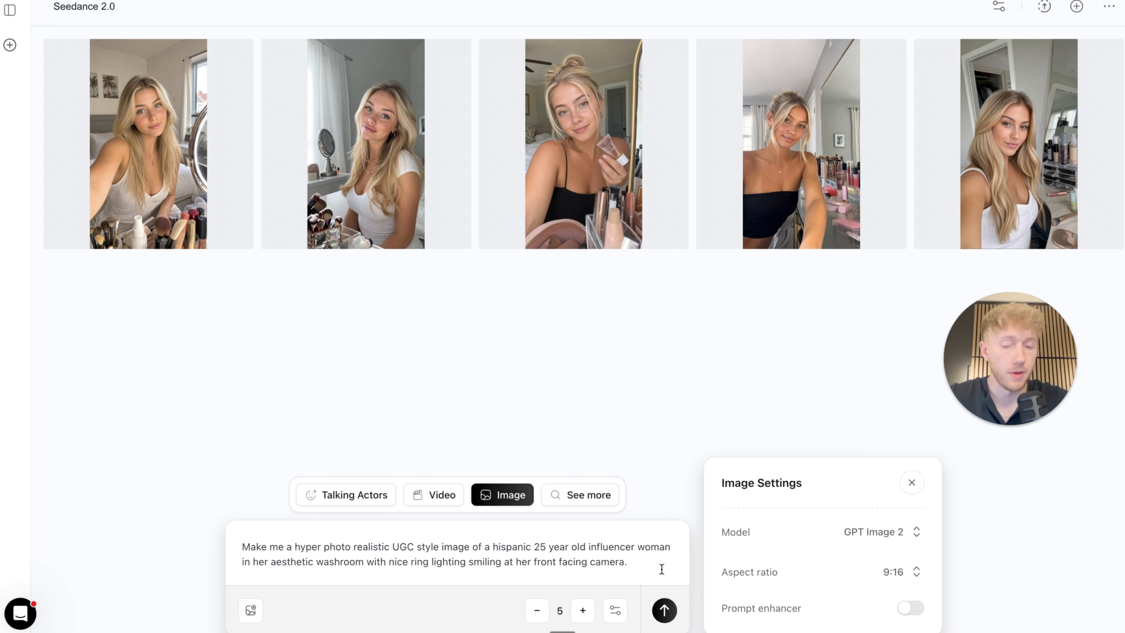
- Generate five GPT Image 2 images at 9:16 from the entered prompt for the hispanic 25 year old influencer in her washroom
{"action": "left_click_drag", "start_coordinate": [647, 566], "coordinate": [251, 530]}
{"action": "left_click", "coordinate": [235, 549]}
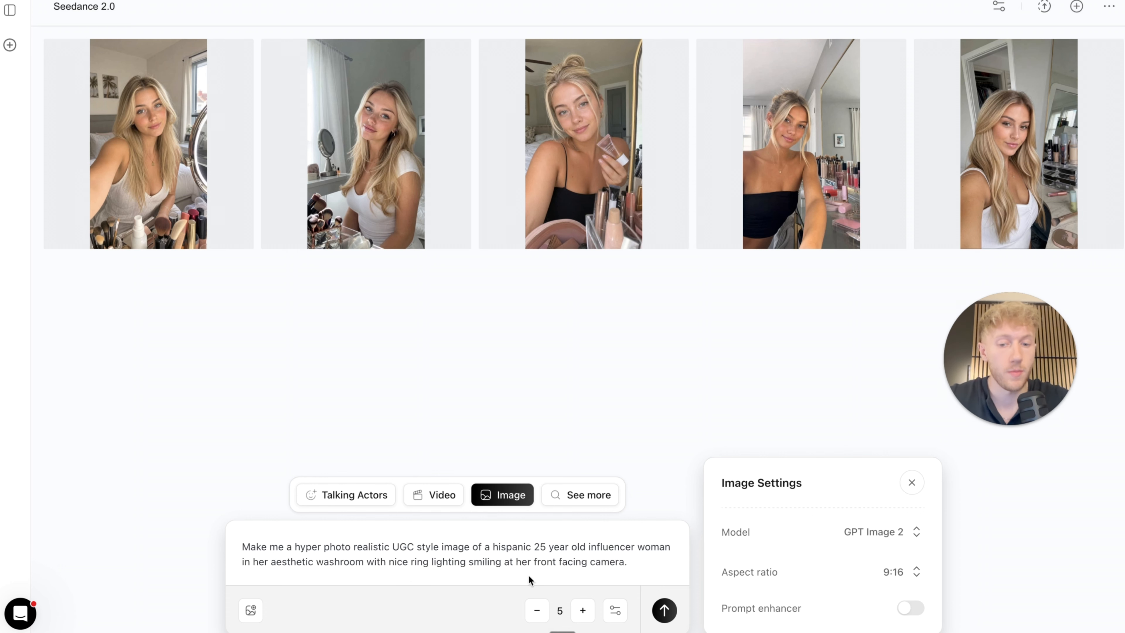
{"action": "left_click", "coordinate": [665, 611]}
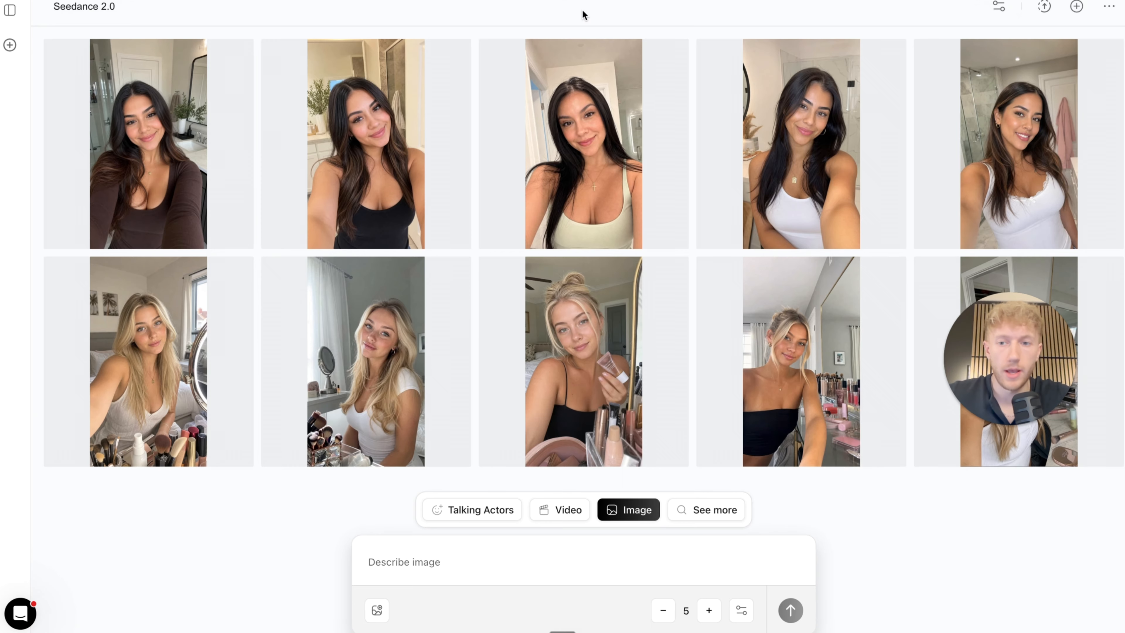
- Examine the five generated washroom selfie images one by one at full size, and close the preview
{"action": "left_click", "coordinate": [1048, 155]}
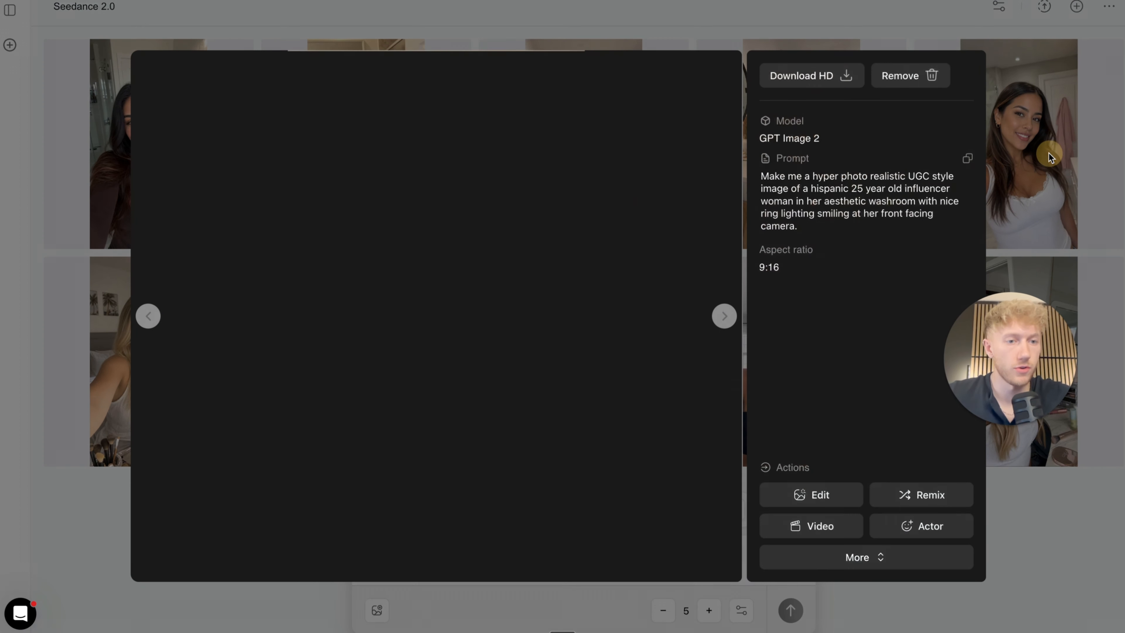
{"action": "left_click", "coordinate": [149, 317]}
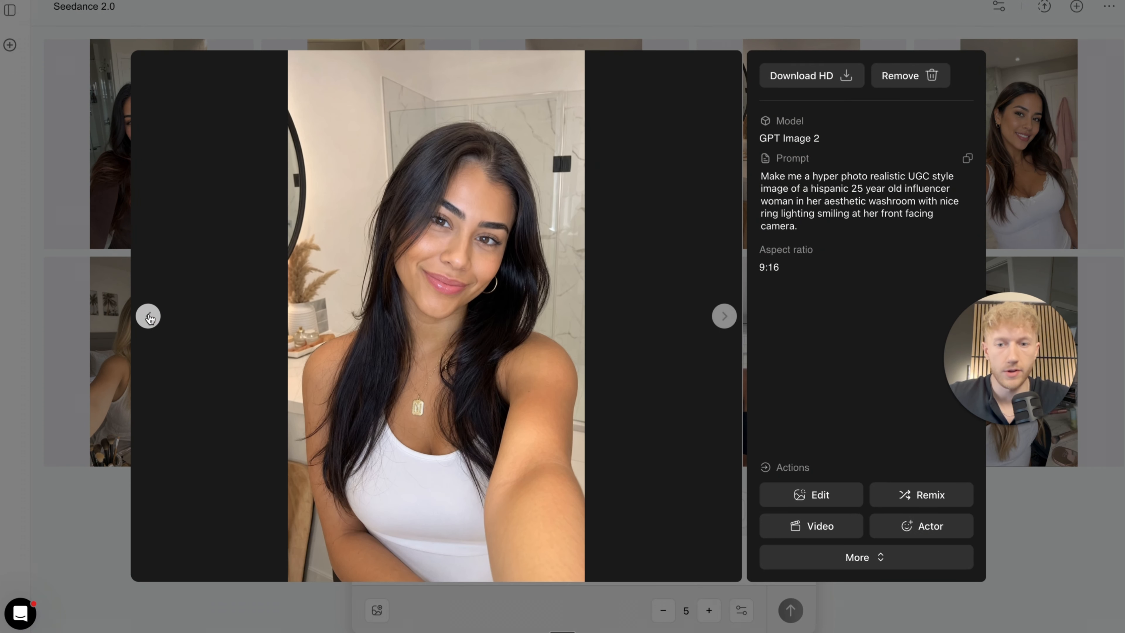
{"action": "left_click", "coordinate": [149, 317]}
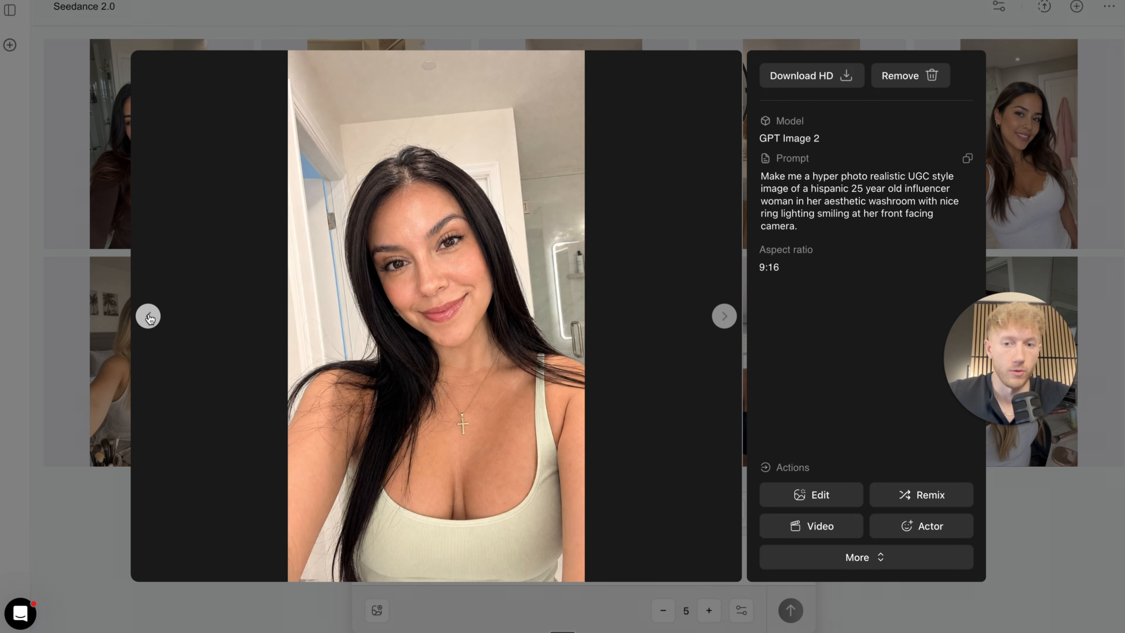
{"action": "left_click", "coordinate": [149, 316]}
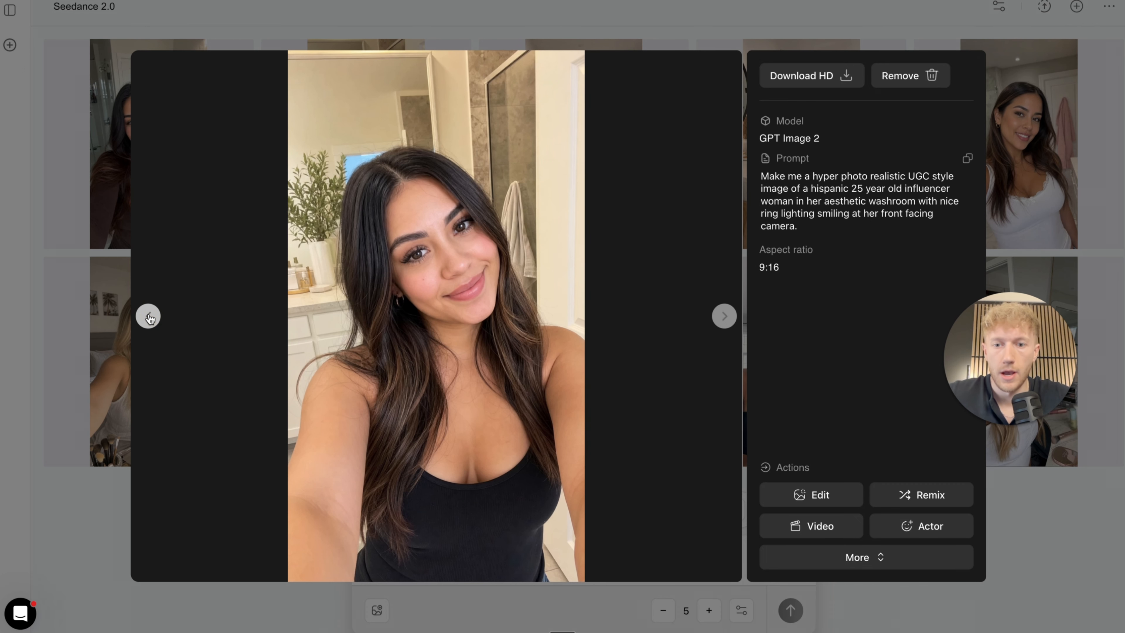
{"action": "left_click", "coordinate": [149, 317]}
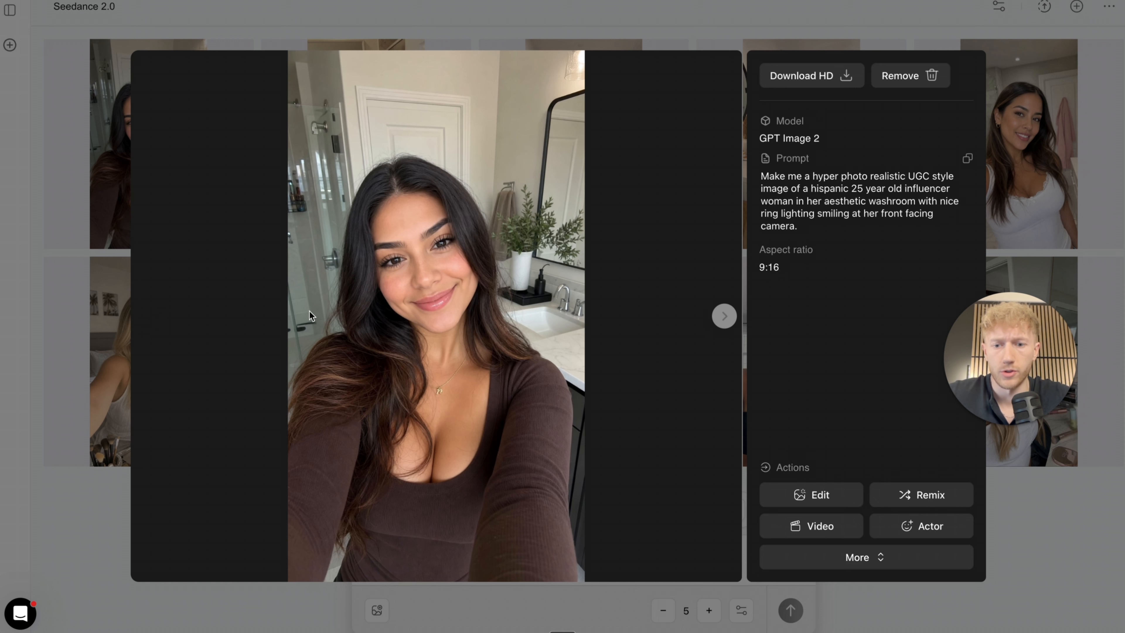
{"action": "left_click", "coordinate": [678, 11]}
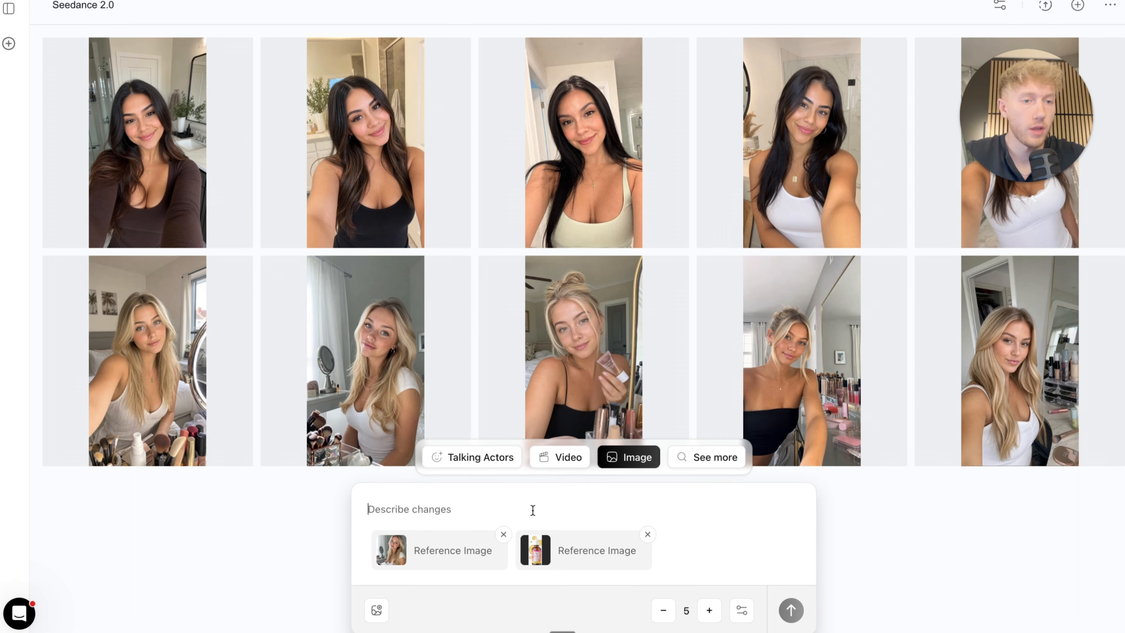
- Generate images with the prompt "Combine these two images together so that the model is holding this oil in her right hand, applying it to her moustache area."
{"action": "type", "text": "C"}
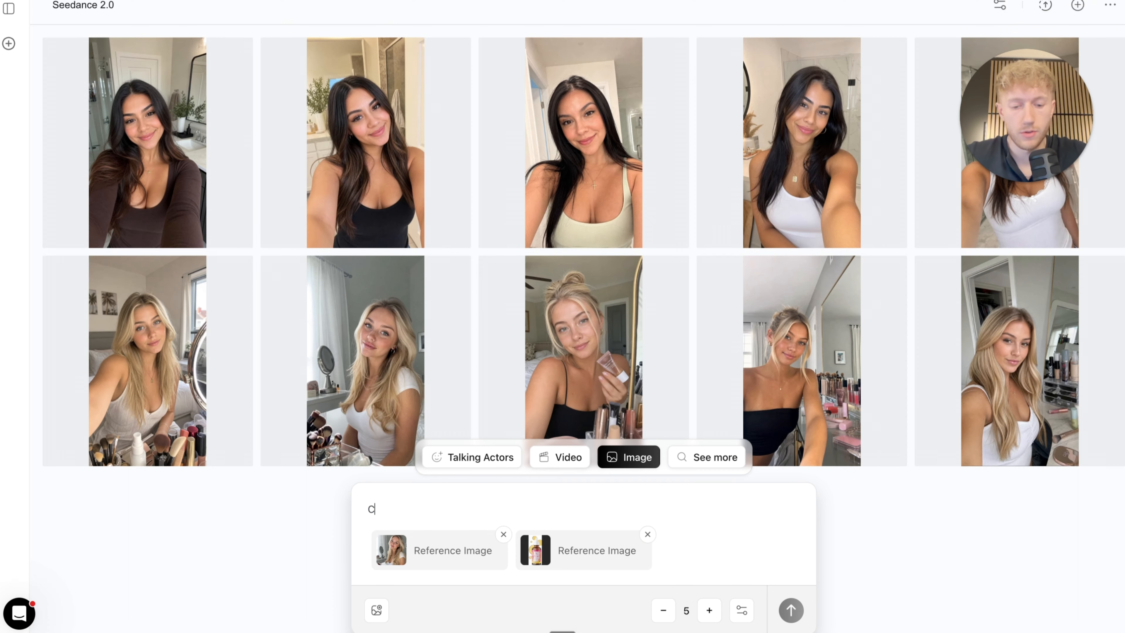
{"action": "type", "text": "ombine these two images t"}
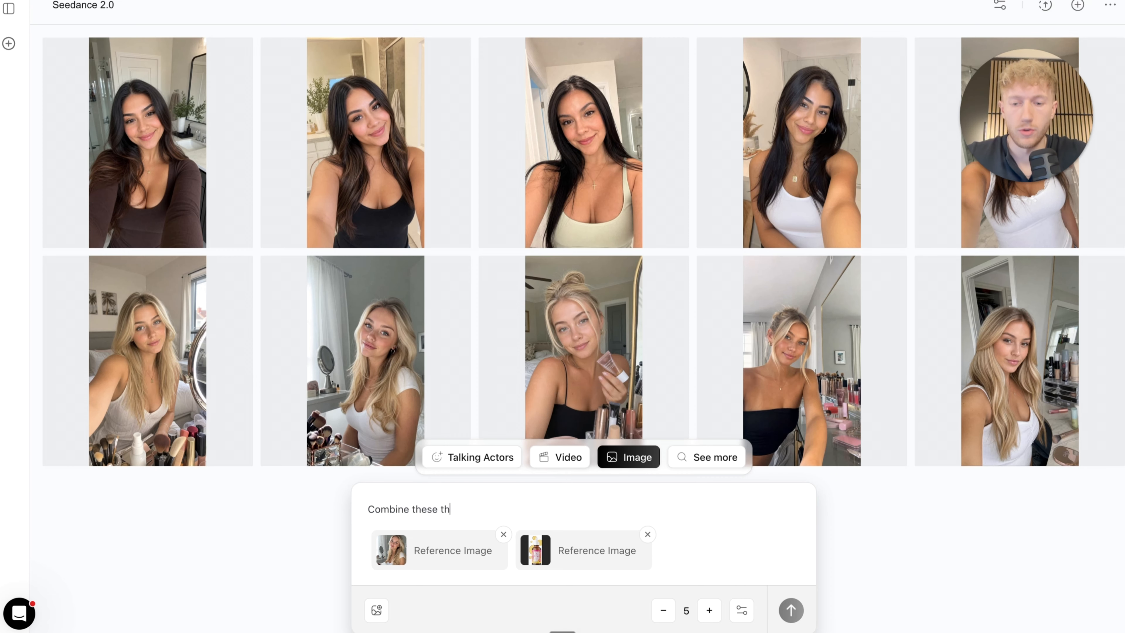
{"action": "type", "text": "ogether so that "}
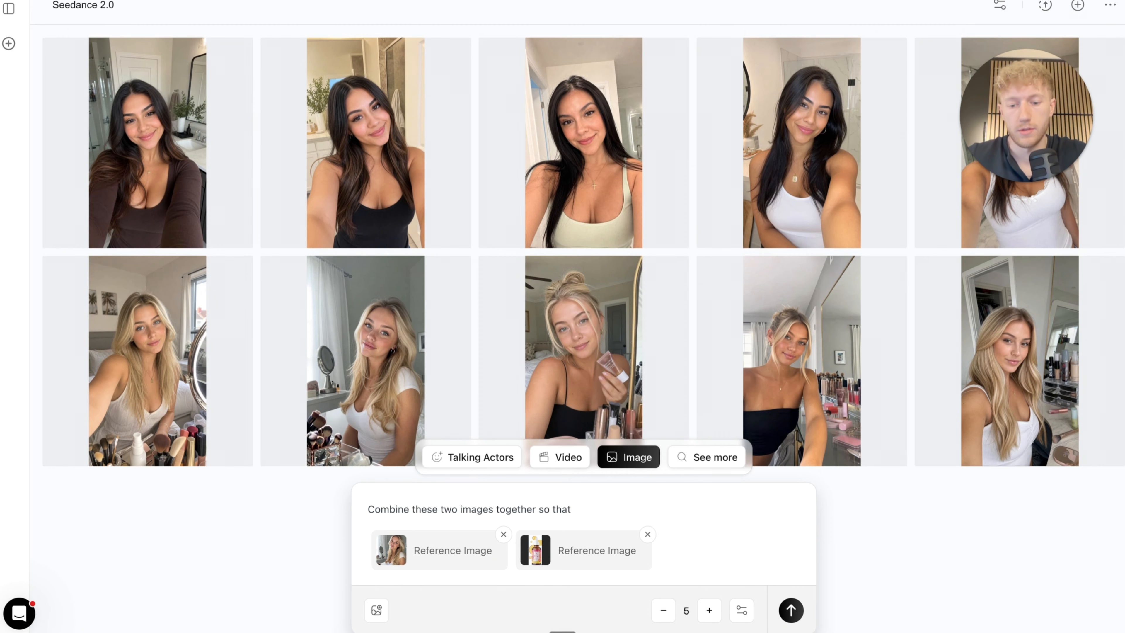
{"action": "type", "text": "the model is "}
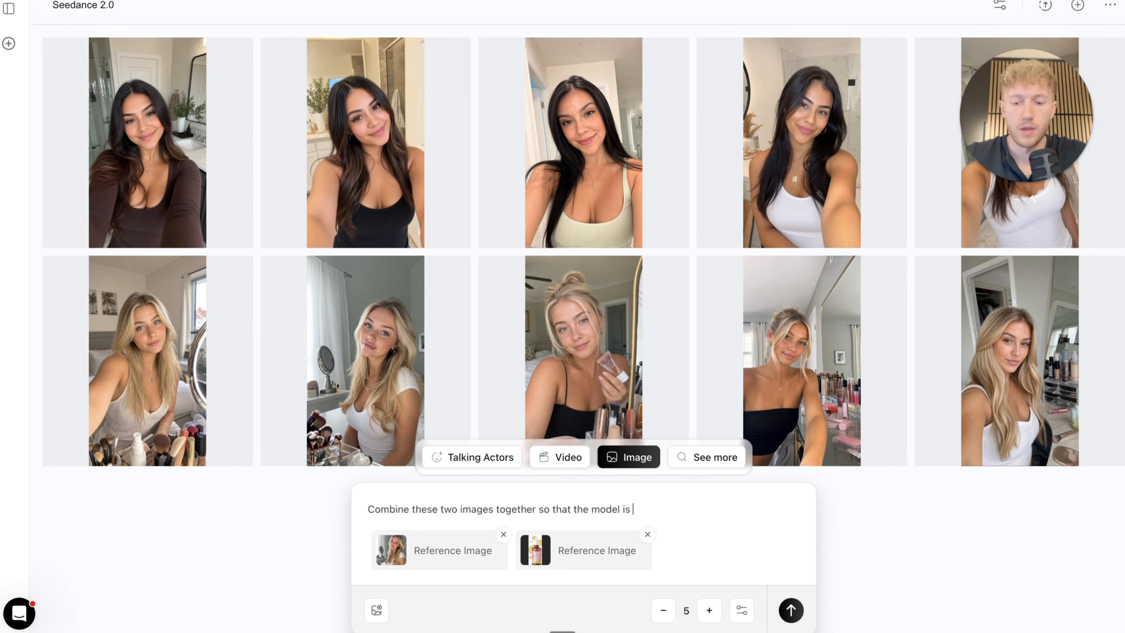
{"action": "type", "text": "holding this oil in her"}
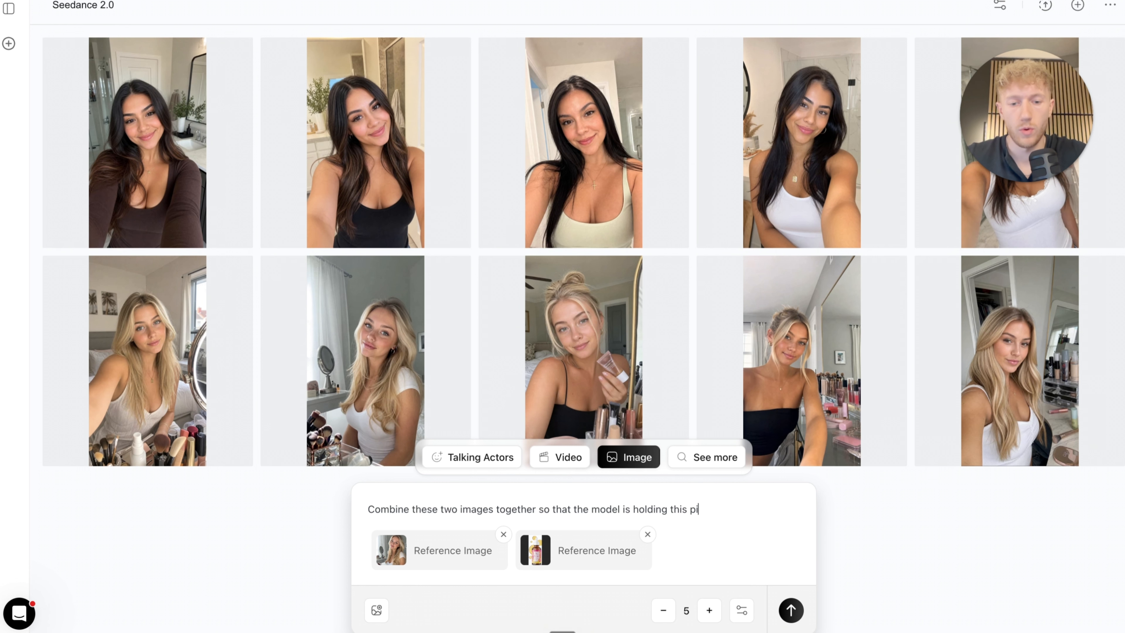
{"action": "type", "text": " righ"}
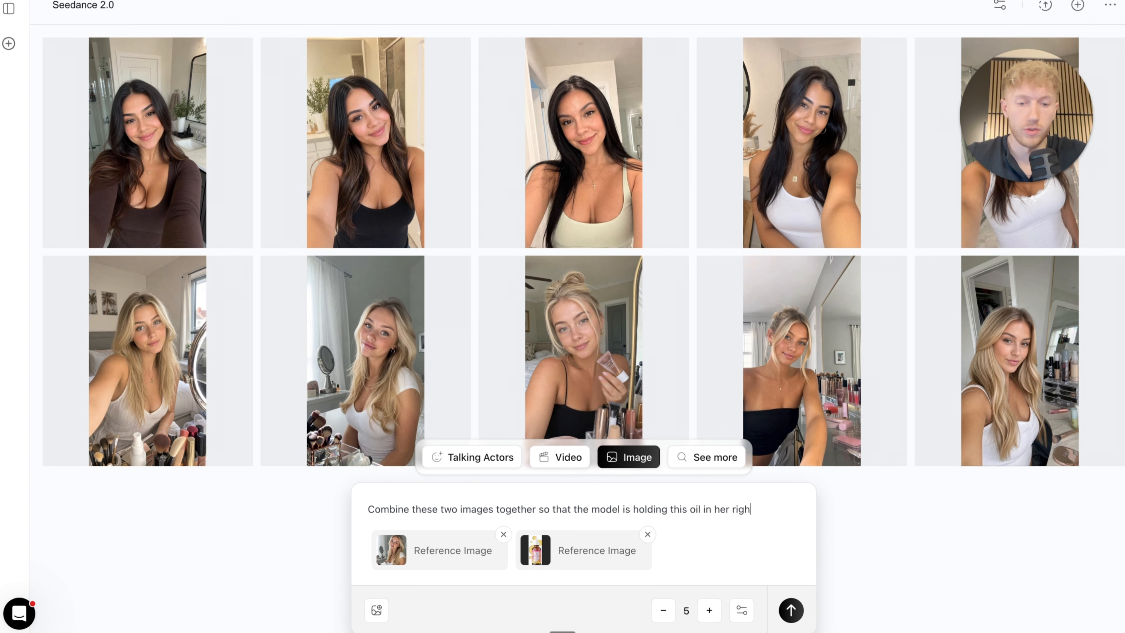
{"action": "type", "text": "t hand, appl"}
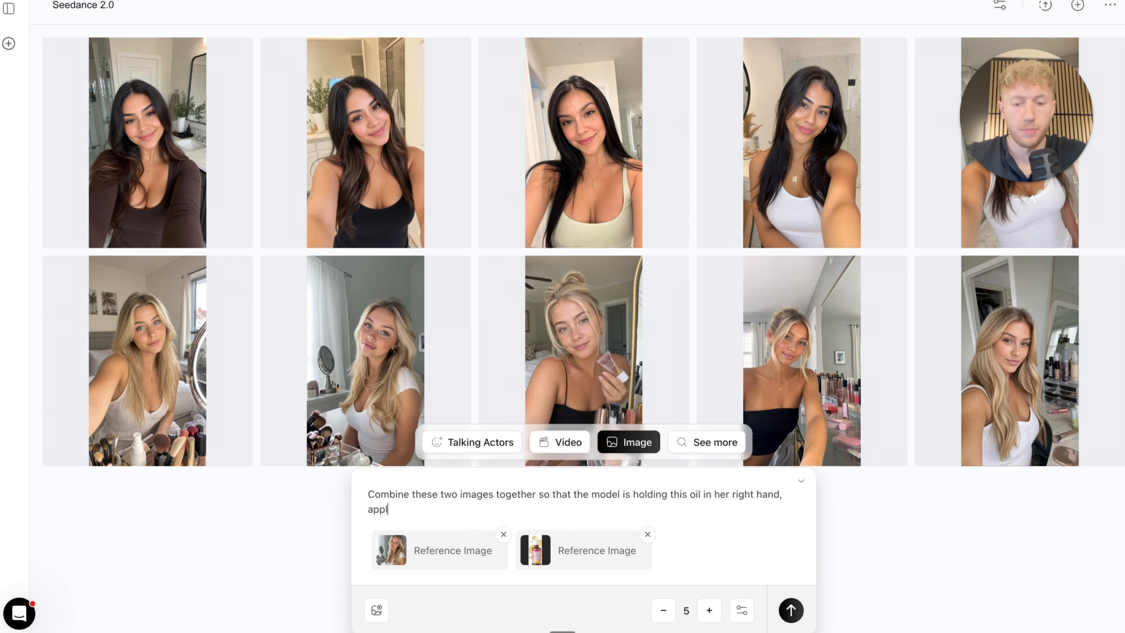
{"action": "type", "text": "ying it tho her"}
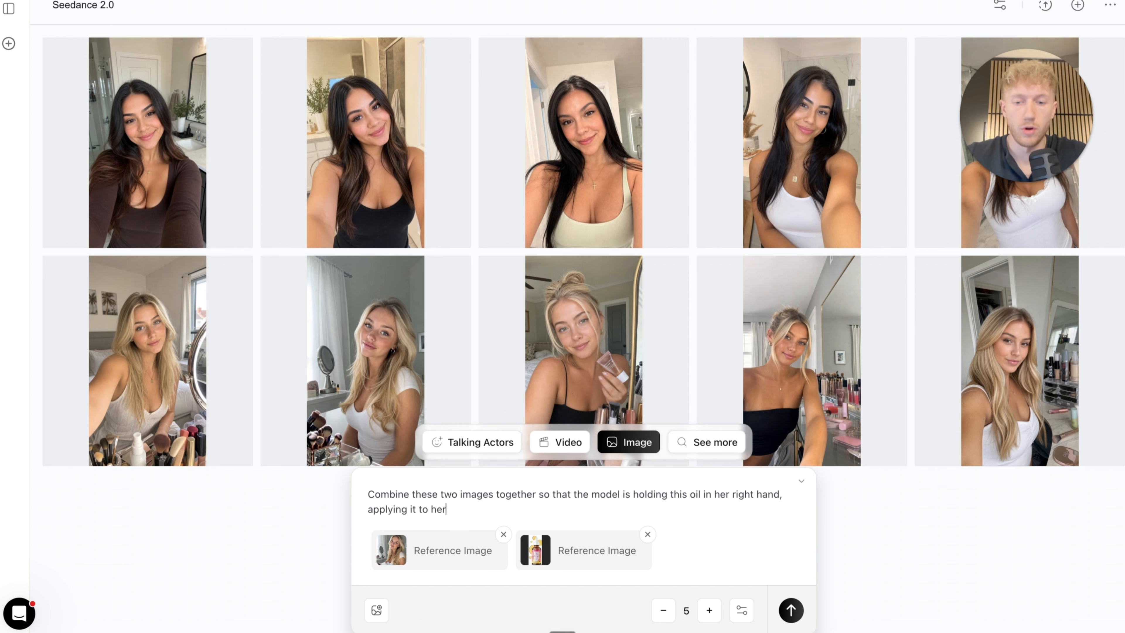
{"action": "type", "text": " mu"}
{"action": "key", "text": "BackSpace"}
{"action": "type", "text": "oustache area."}
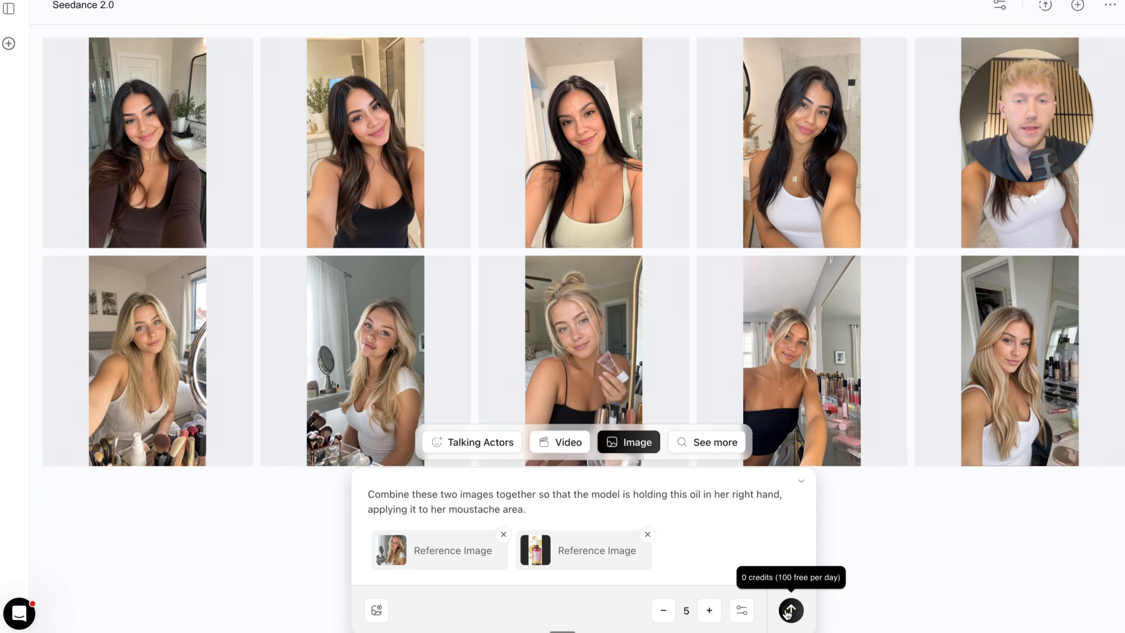
{"action": "left_click", "coordinate": [790, 610]}
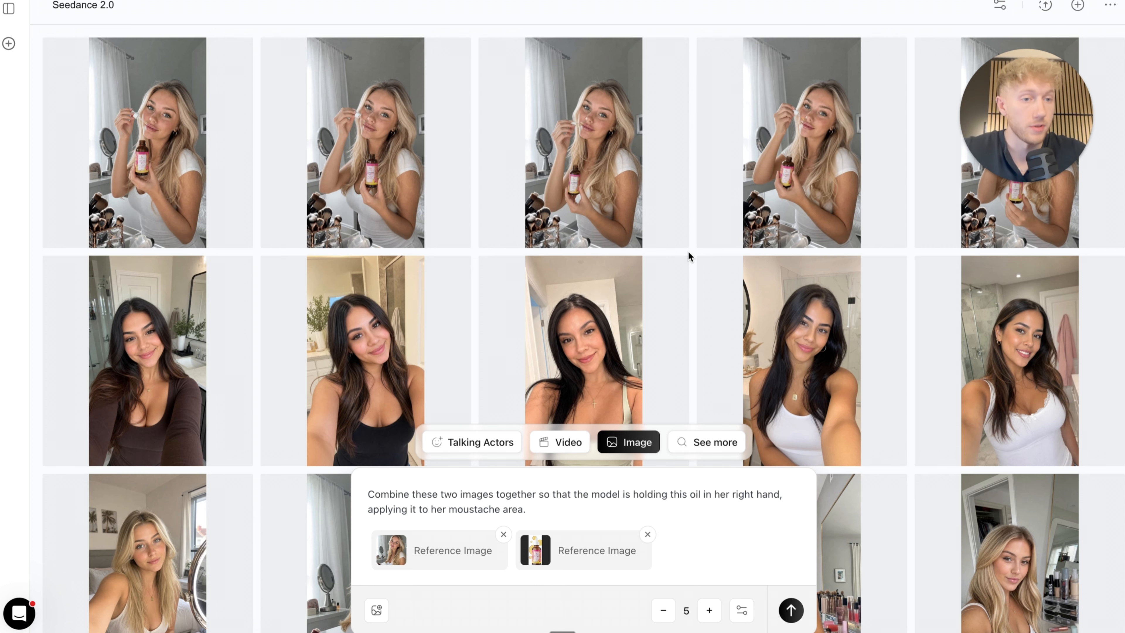
- Generate five images from the references of the model holding the portable mouthwash with its top ripped off and purple liquid coming out
{"action": "left_click", "coordinate": [815, 166]}
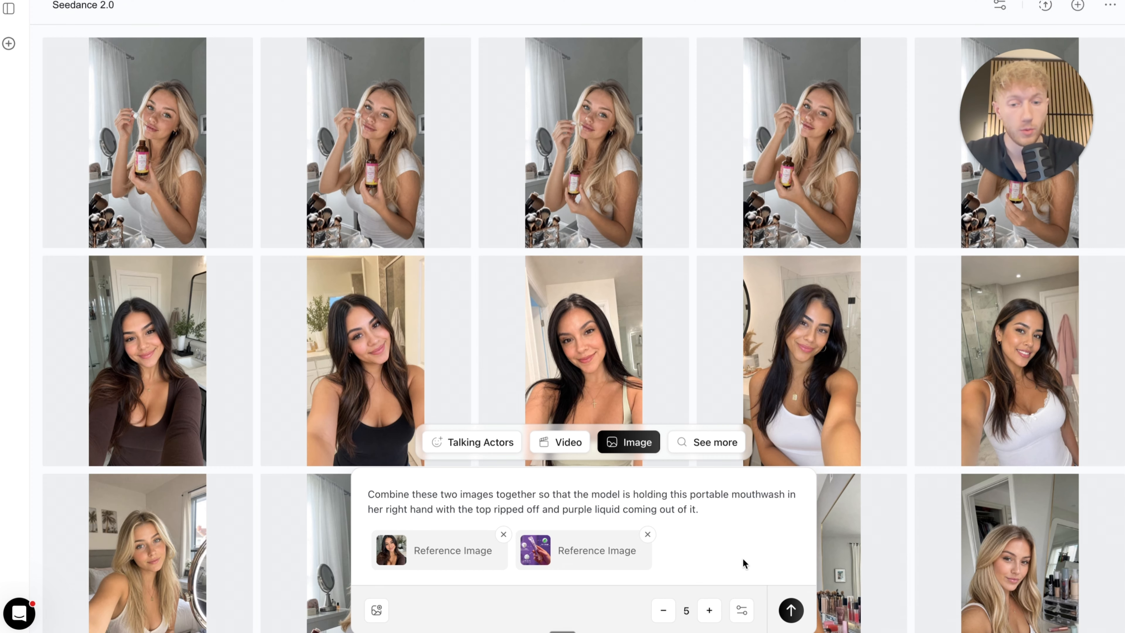
{"action": "left_click", "coordinate": [784, 603]}
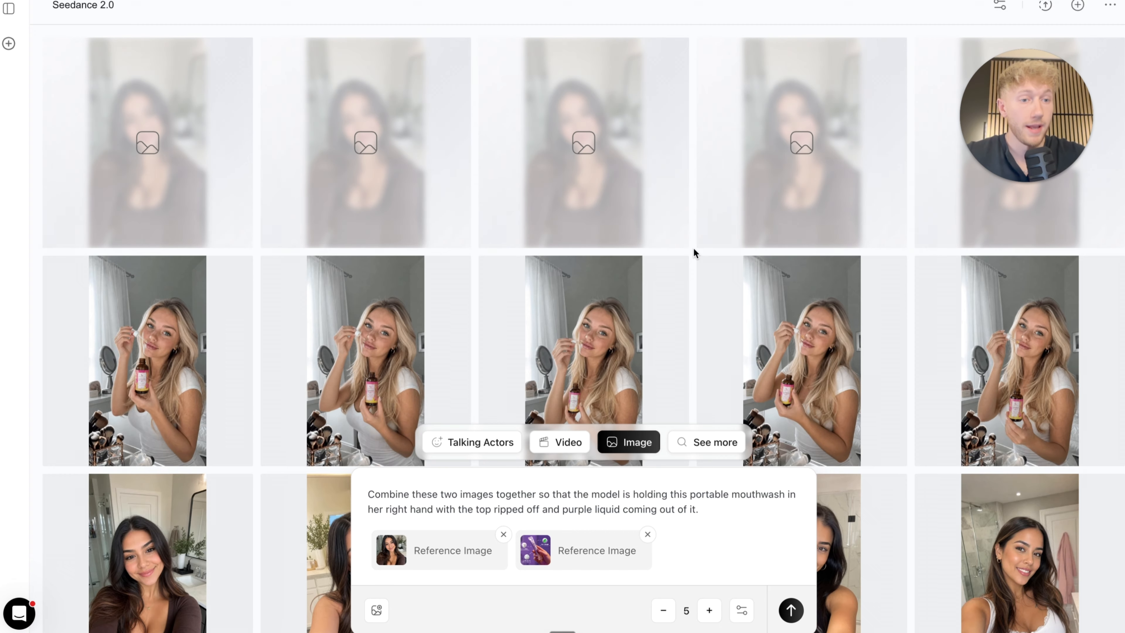
- Examine the generated oil images at full size, and open the first finished mouthwash image
{"action": "scroll", "coordinate": [596, 323], "scroll_direction": "down", "scroll_amount": 5}
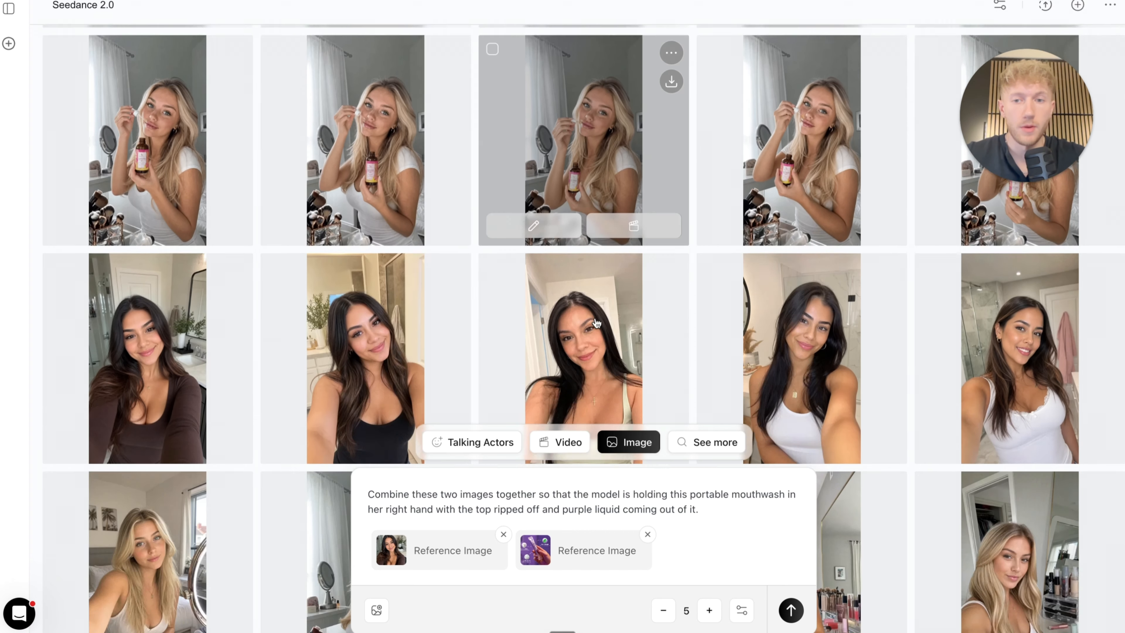
{"action": "scroll", "coordinate": [596, 323], "scroll_direction": "up", "scroll_amount": 5}
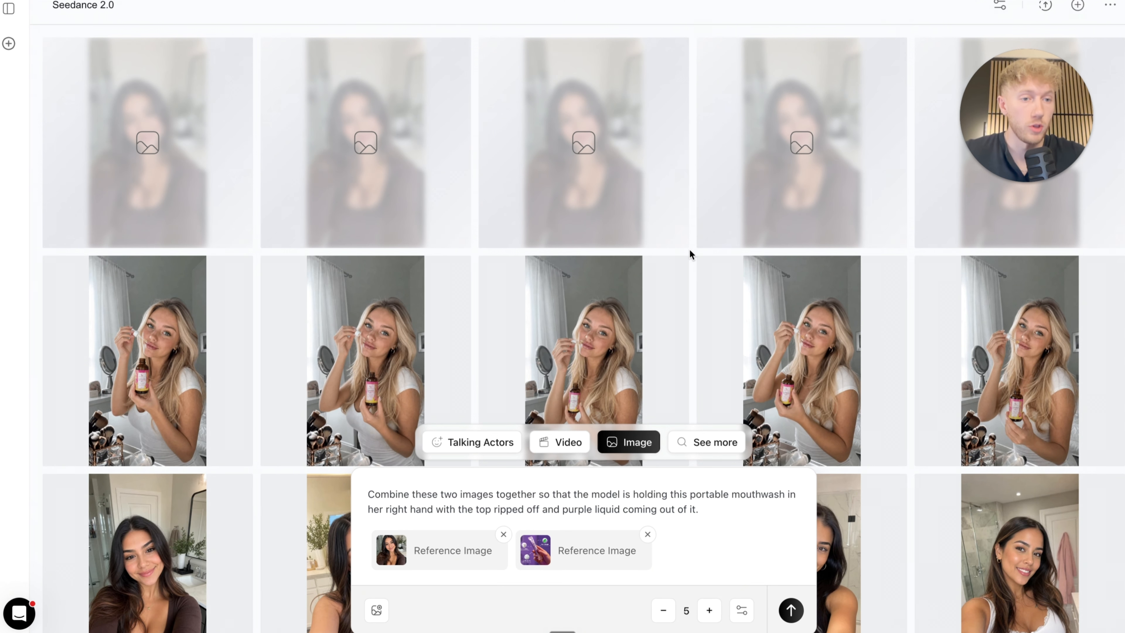
{"action": "left_click", "coordinate": [564, 357]}
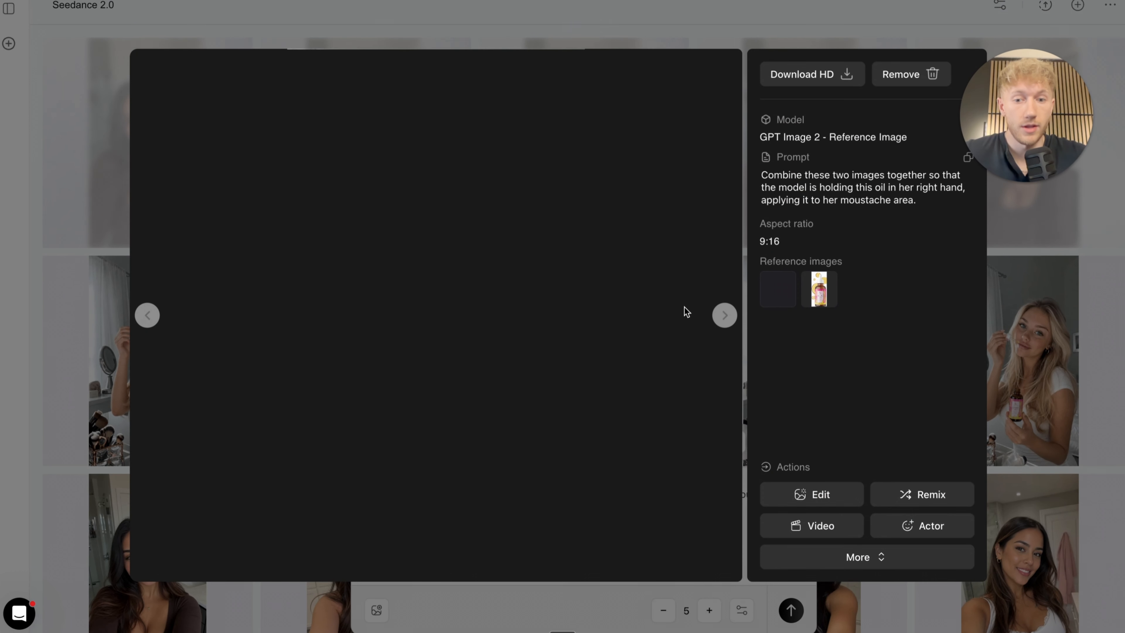
{"action": "left_click", "coordinate": [724, 315]}
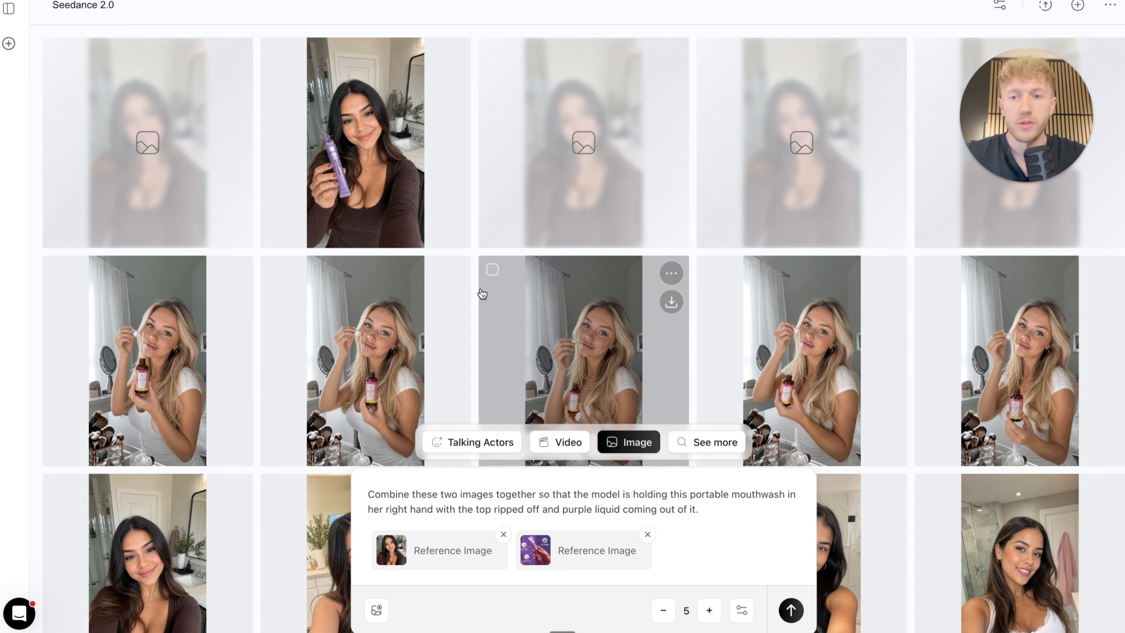
{"action": "left_click", "coordinate": [392, 177]}
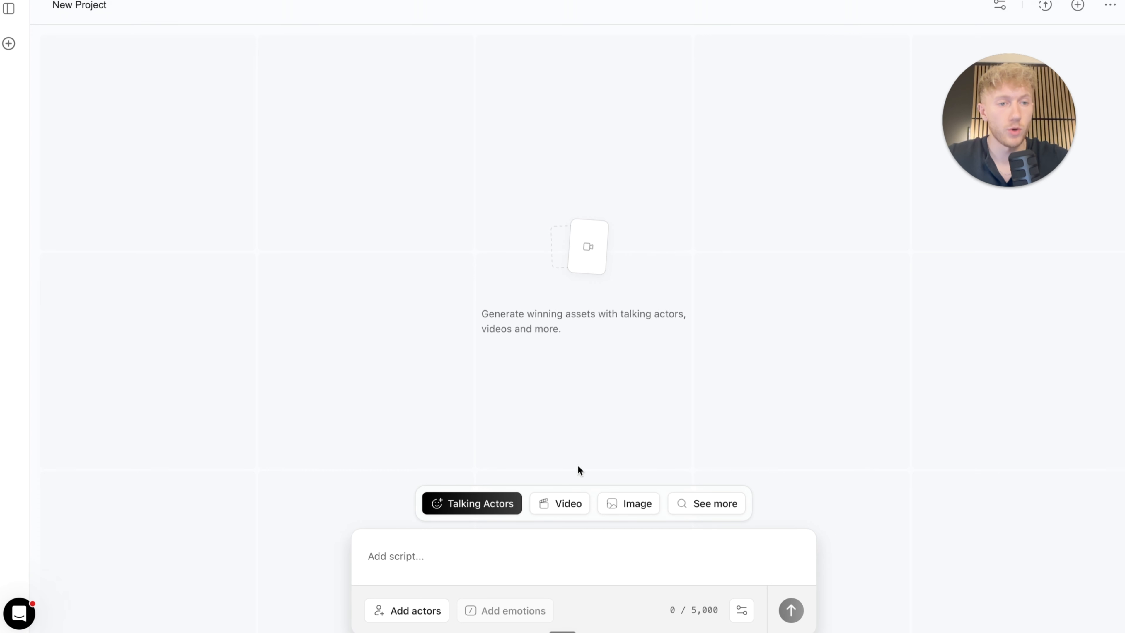
- Switch the new project to video generation and open the model choices in the video settings
{"action": "left_click", "coordinate": [560, 503]}
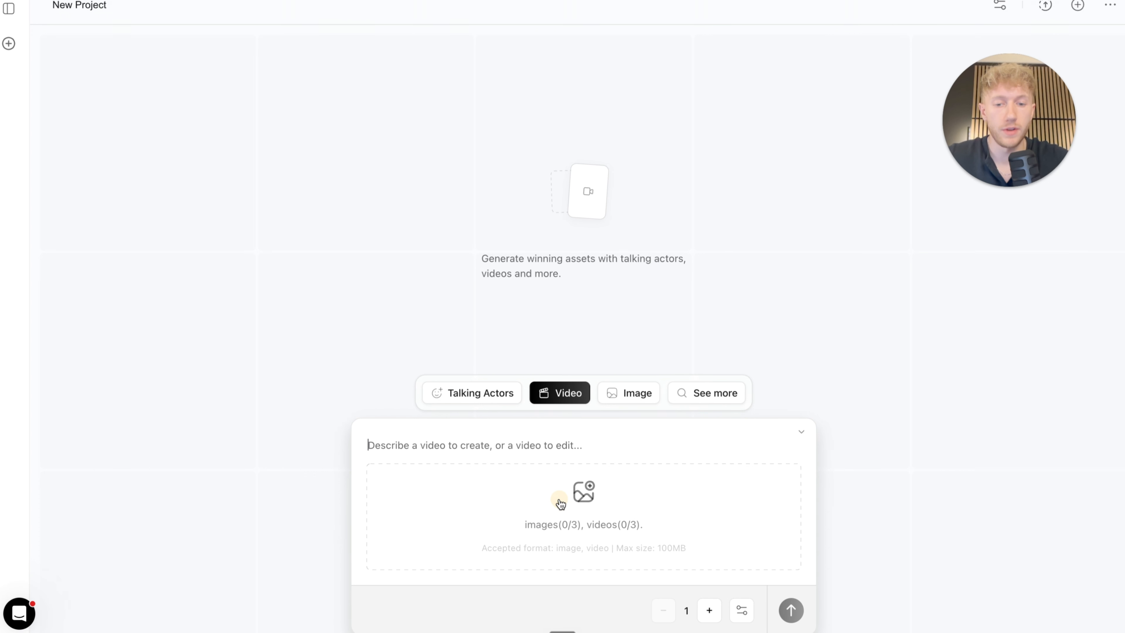
{"action": "left_click", "coordinate": [742, 610]}
{"action": "left_click", "coordinate": [896, 524]}
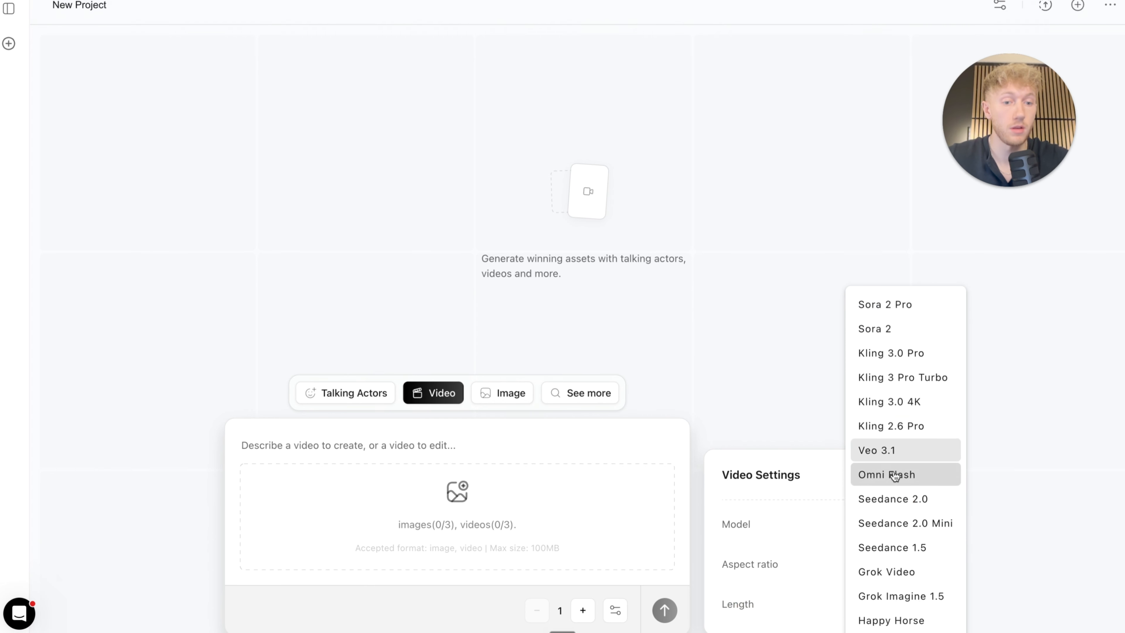